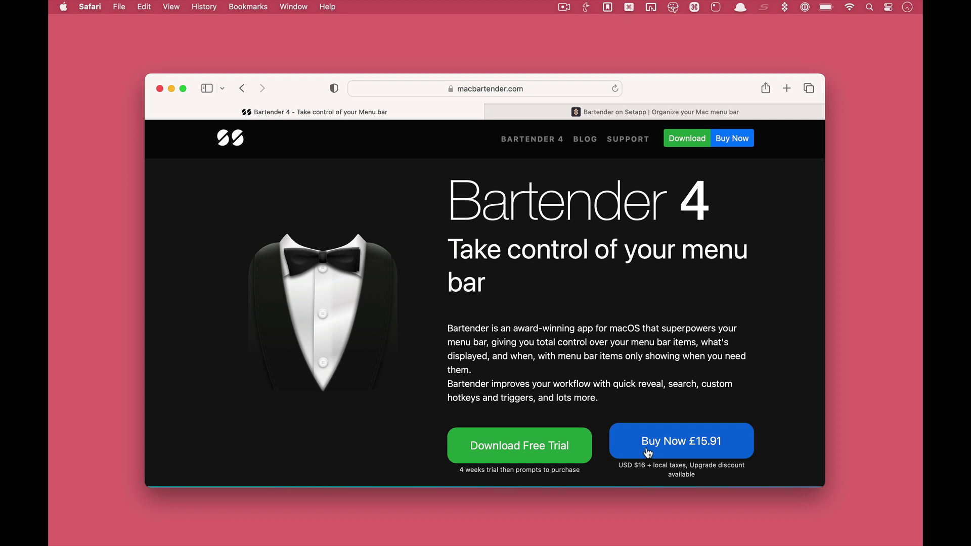
Switch to the Bartender on Setapp web page.
left_click(526, 116)
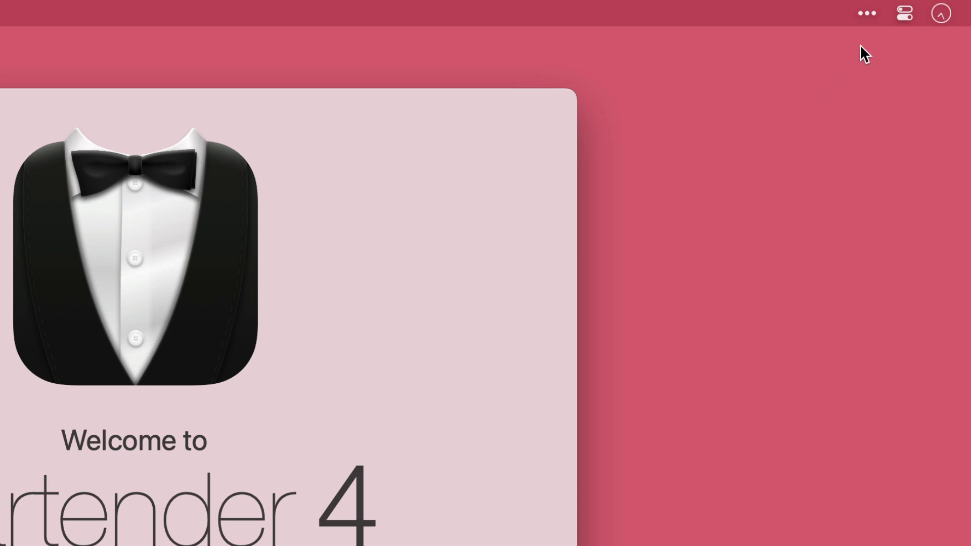
Reveal and re-hide the hidden menu bar items, and advance through the Bartender 4 welcome screens.
left_click(868, 13)
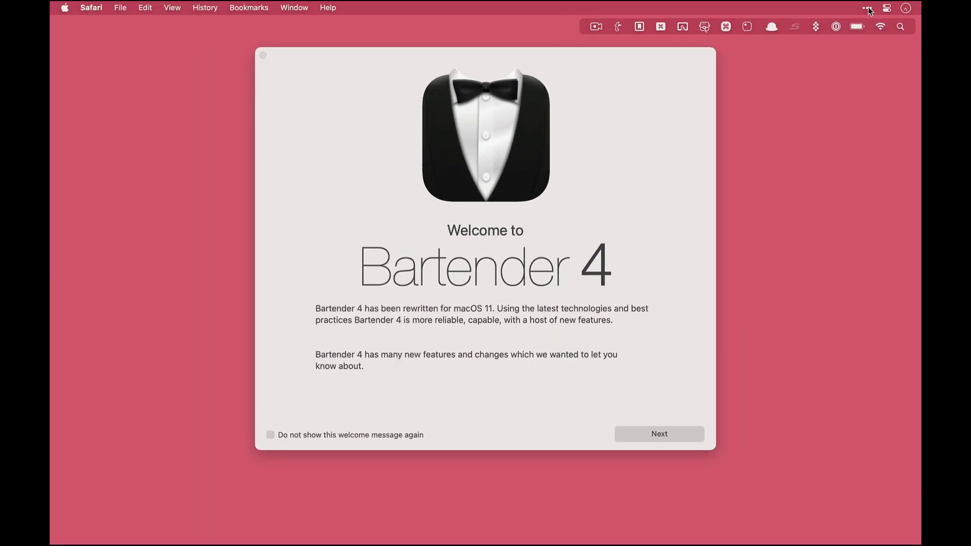
left_click(868, 12)
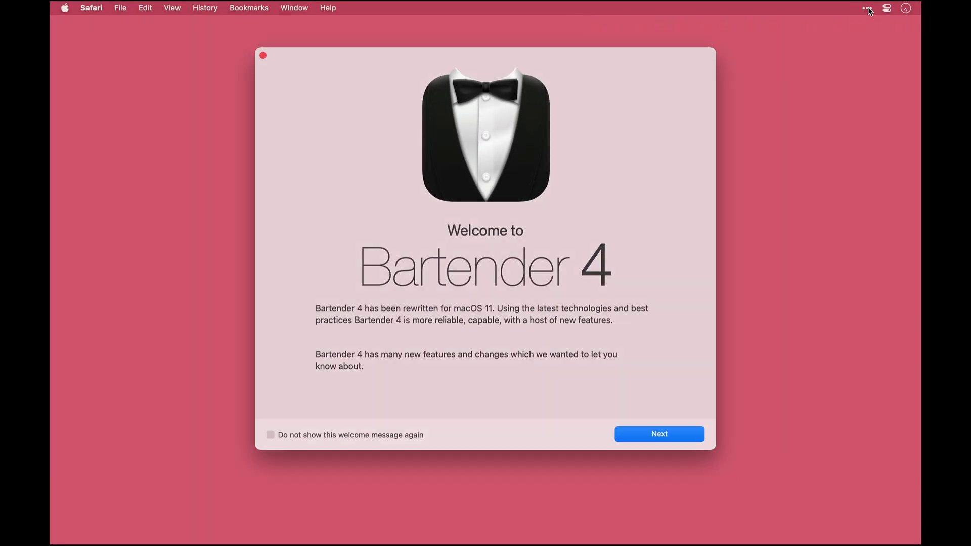
left_click(647, 436)
left_click(647, 436)
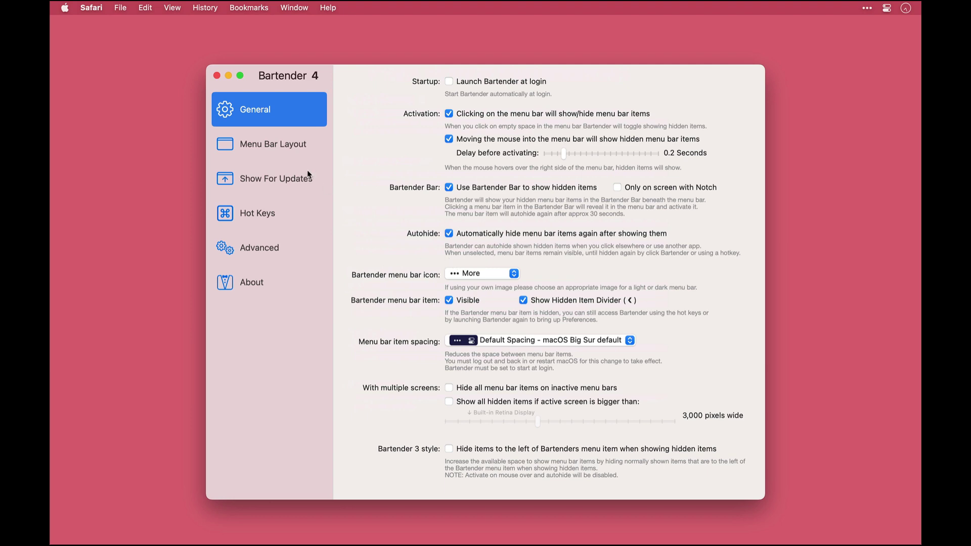
Move the ScreenFlowHelper, Alfred and 1Password items into the shown menu bar items, and check which items remain hidden.
left_click(277, 145)
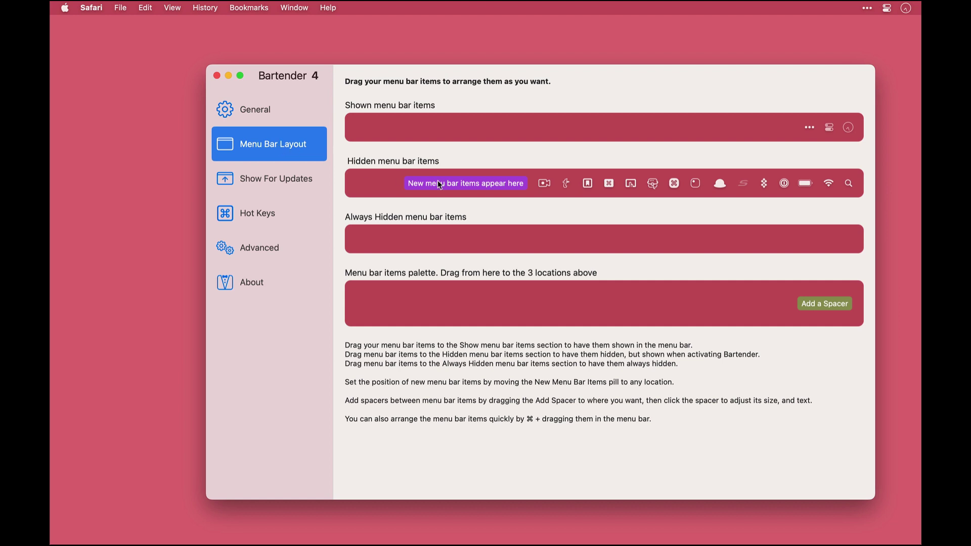
left_click_drag(545, 183, 787, 129)
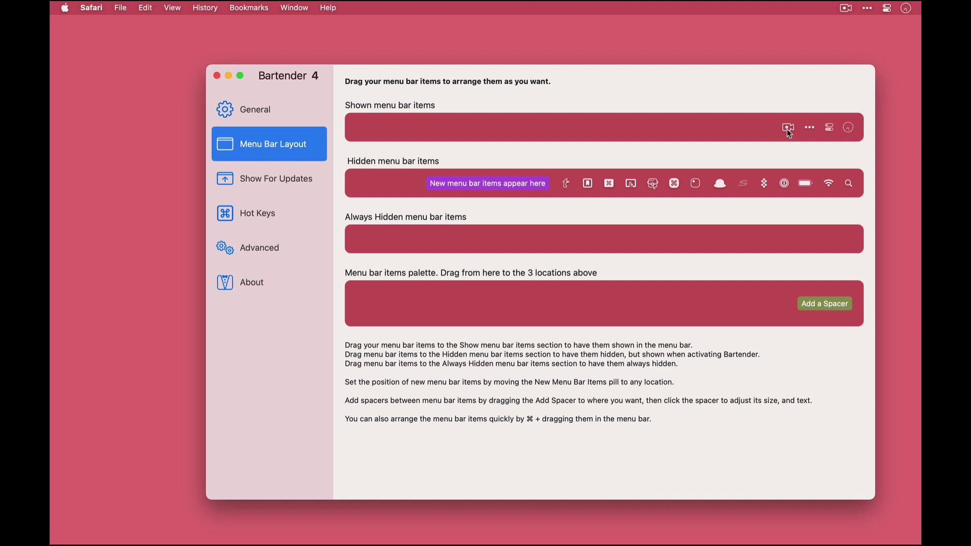
left_click_drag(720, 184, 762, 132)
left_click_drag(784, 183, 740, 132)
left_click(867, 9)
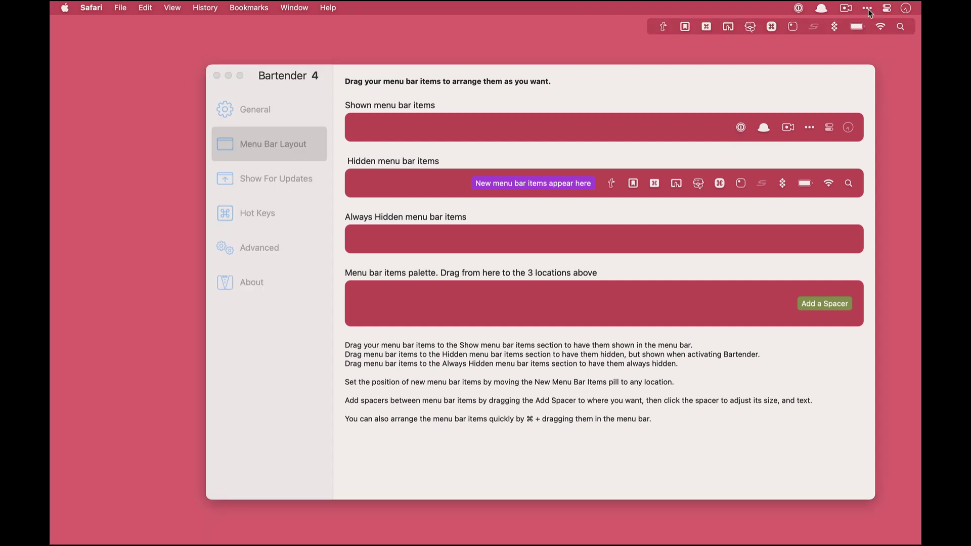
left_click(868, 10)
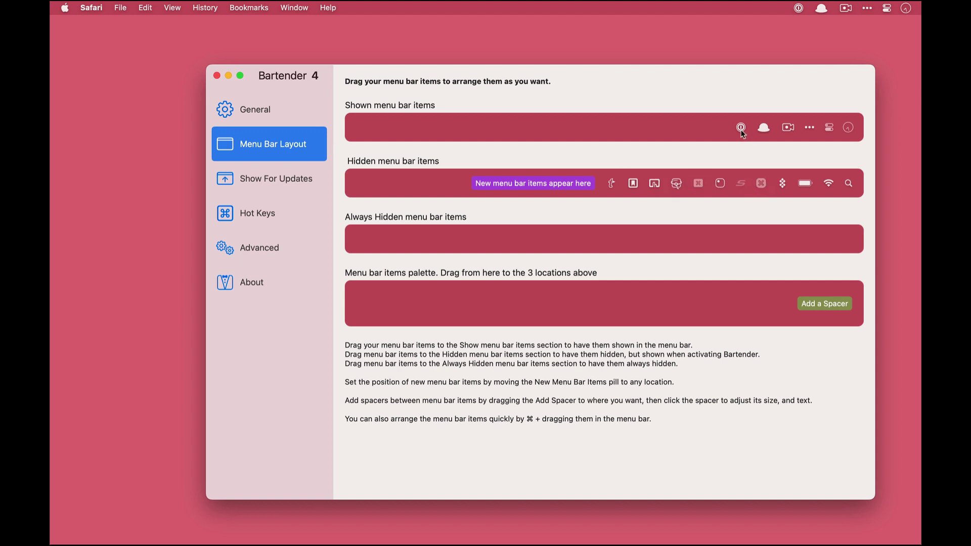
Reorder the shown items with Bartender's icon first and 1Password after the video icon, and move SetappLauncher to the Always Hidden items.
mouse_move(741, 127)
left_mouse_down()
mouse_move(788, 132)
mouse_move(727, 126)
mouse_move(740, 128)
left_mouse_up()
left_click_drag(782, 183, 760, 244)
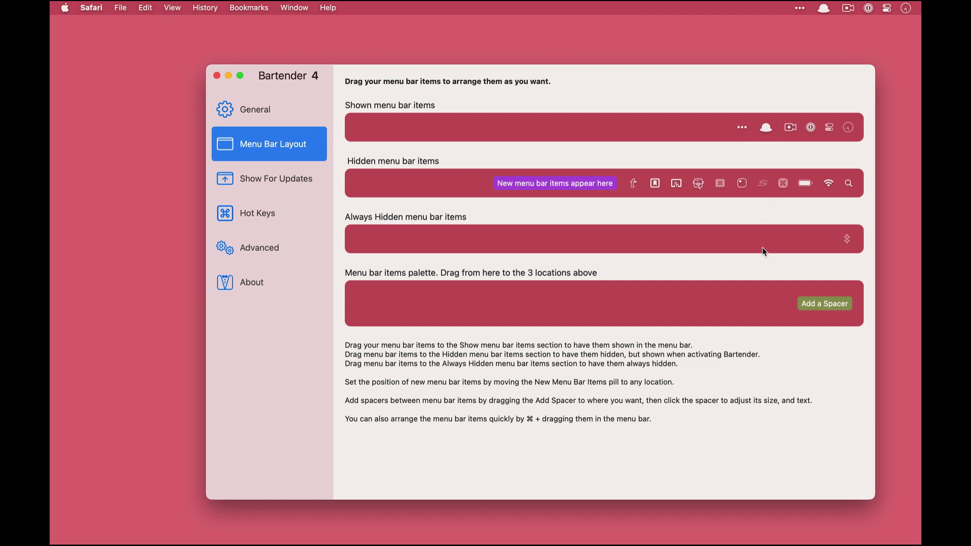
Add two spacers after 1Password in the shown menu bar items, and reveal and re-hide the hidden items.
left_click_drag(819, 304, 777, 128)
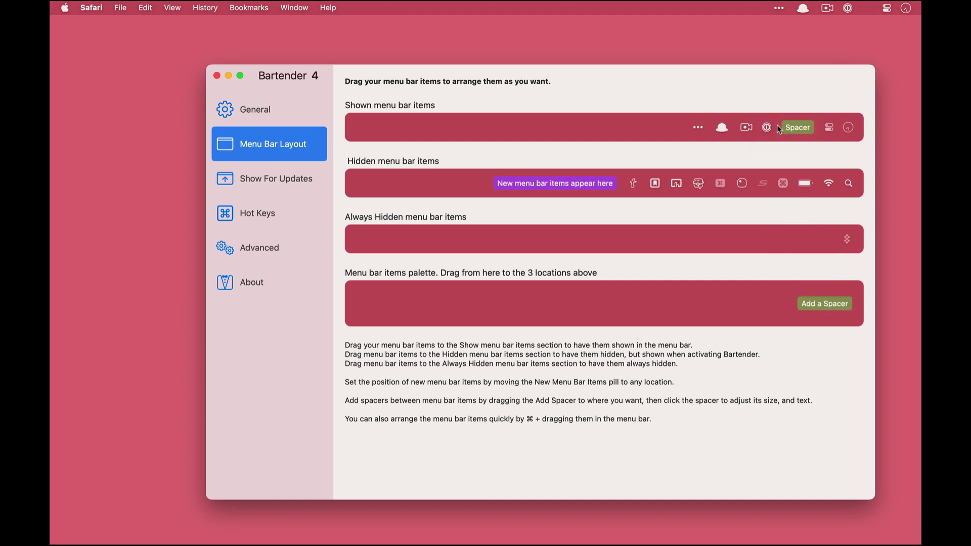
left_click_drag(825, 309, 731, 139)
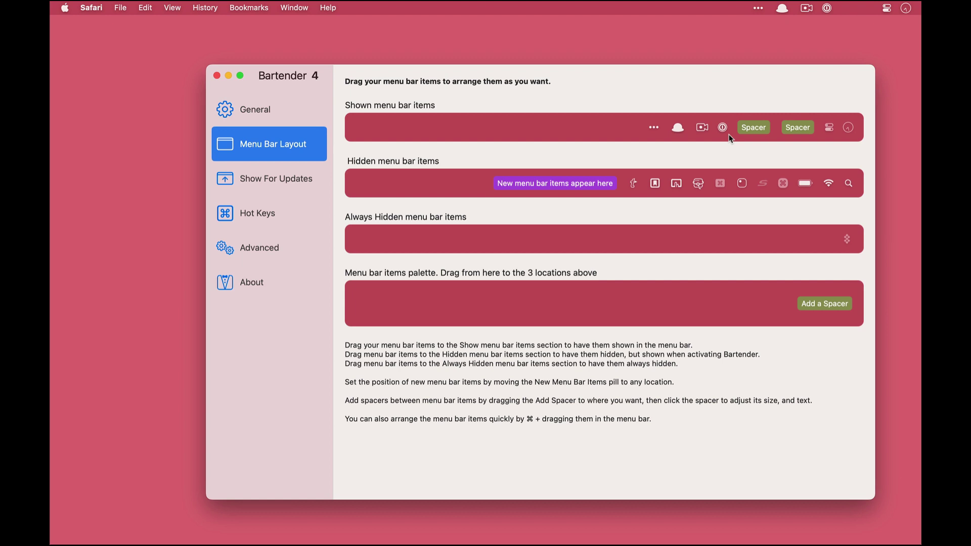
left_click(757, 11)
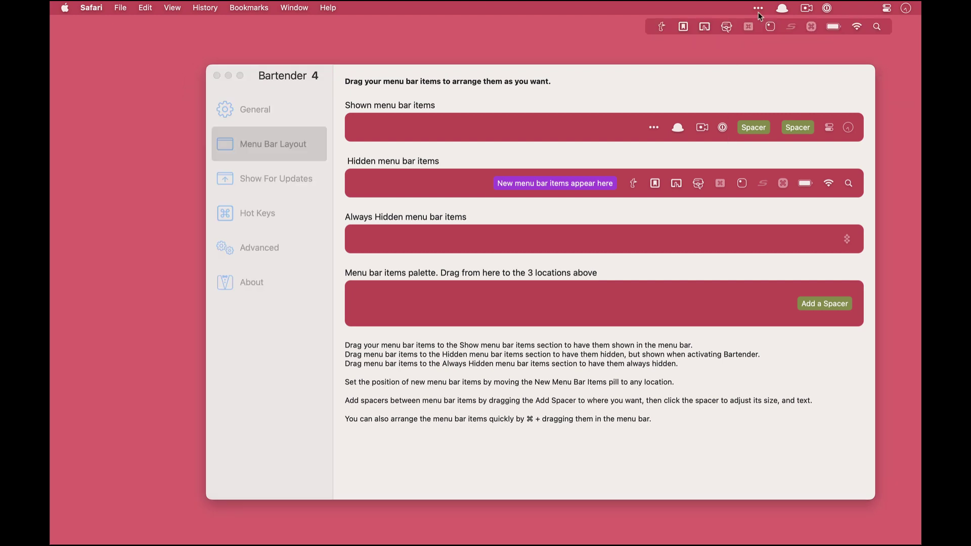
left_click(757, 12)
left_click(663, 8)
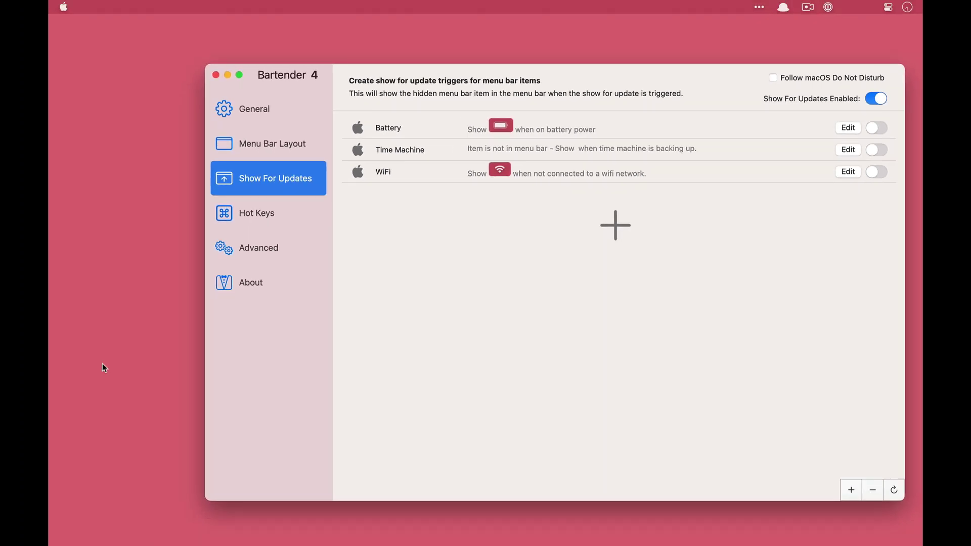
Set the Battery show-for-update trigger to show when battery charge is less than 100%.
left_click(849, 132)
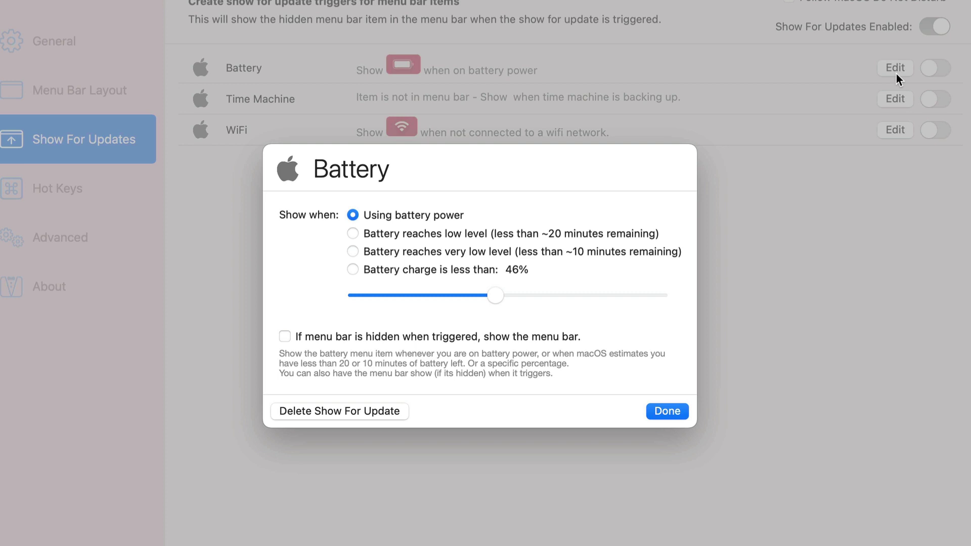
left_click(353, 234)
left_click(353, 251)
left_click(353, 270)
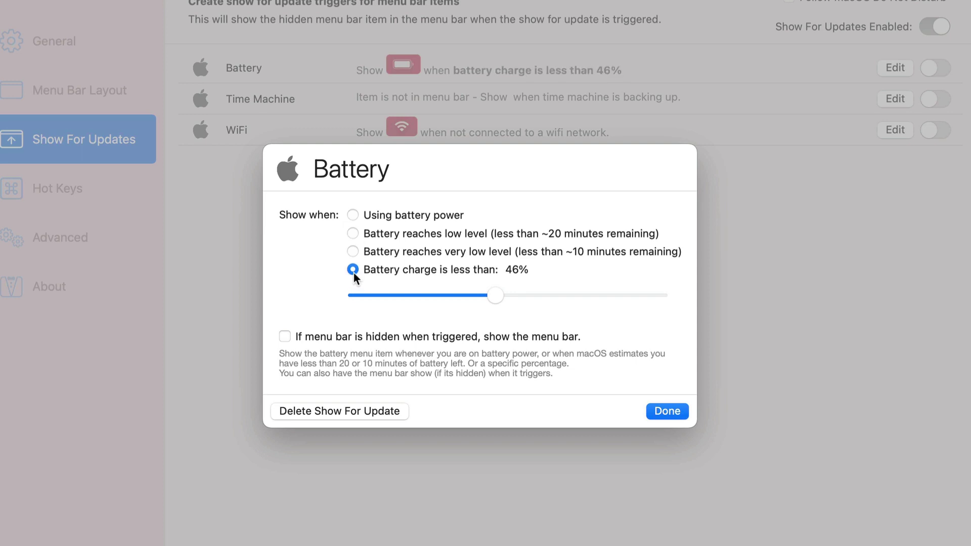
left_click_drag(506, 296, 687, 326)
left_click(673, 417)
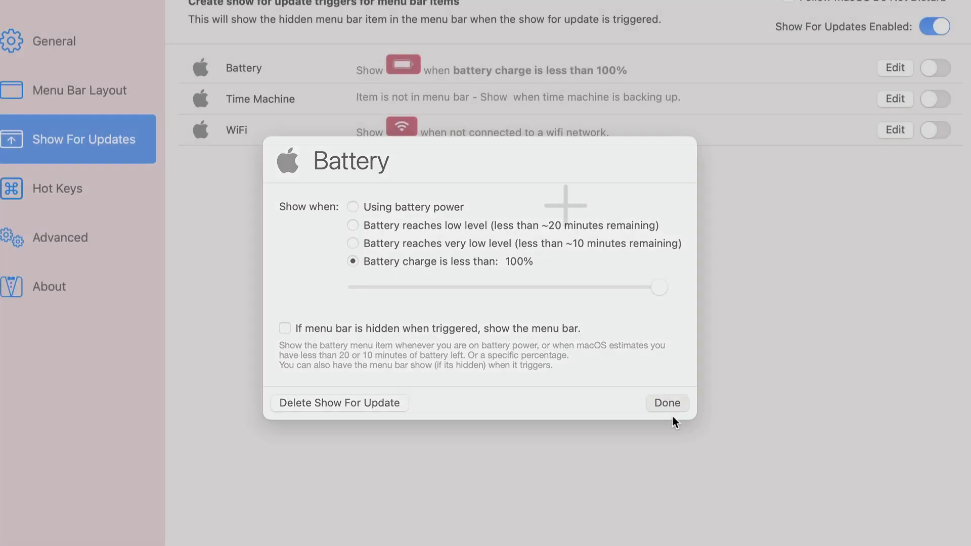
Set the WiFi trigger to show the menu bar if it is hidden, and enable the Battery and WiFi triggers.
left_click(894, 131)
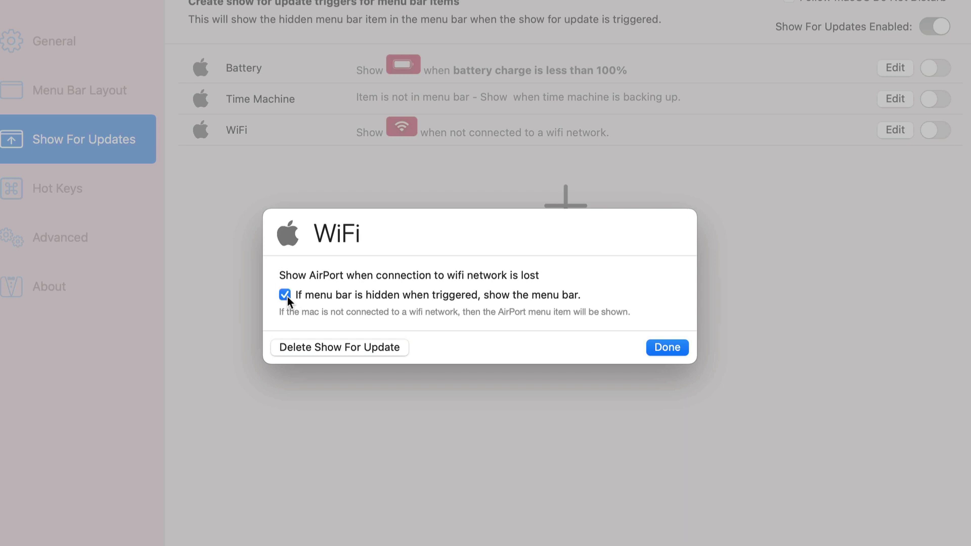
left_click(662, 345)
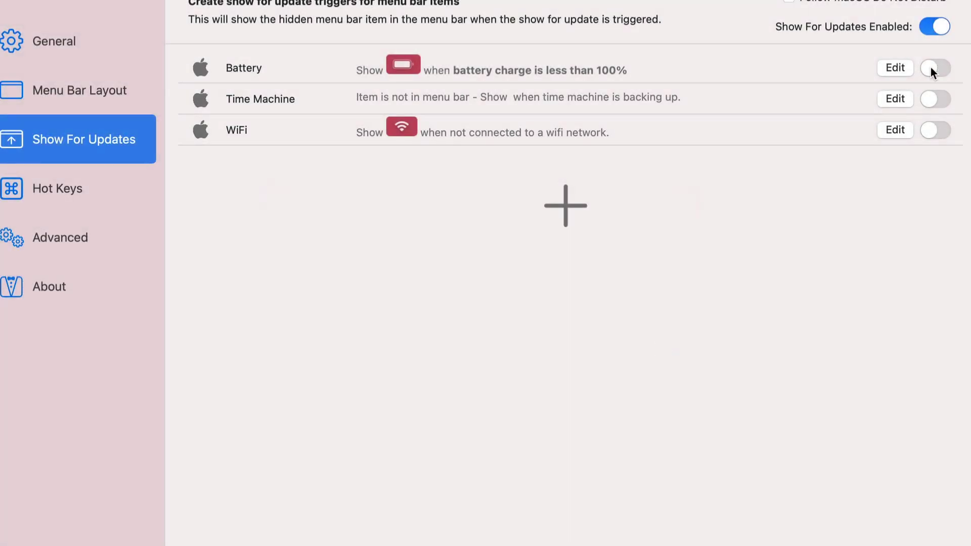
left_click(931, 68)
left_click(935, 130)
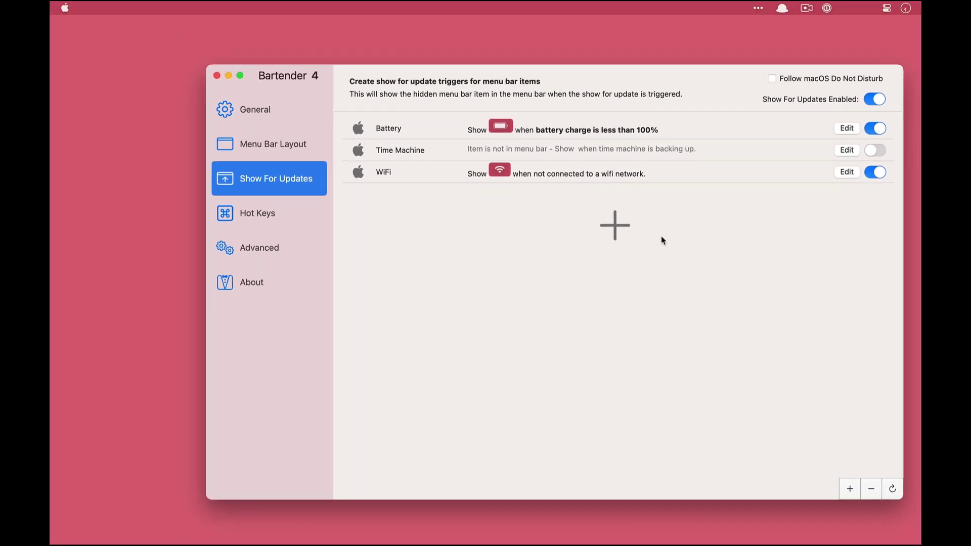
Create a show-for-update trigger for Keystroke Pro that shows when the item is compared against a saved image.
left_click(615, 225)
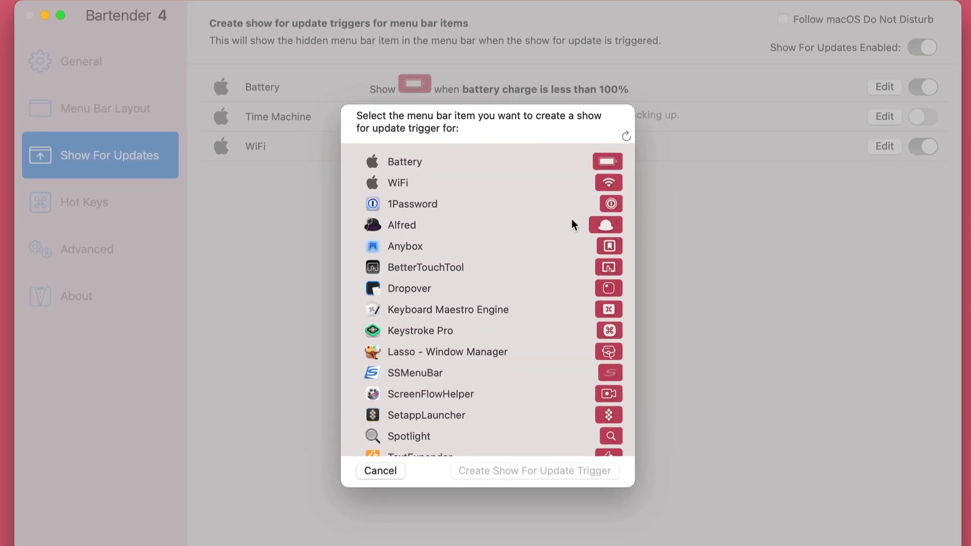
scroll(519, 341, "down", 2)
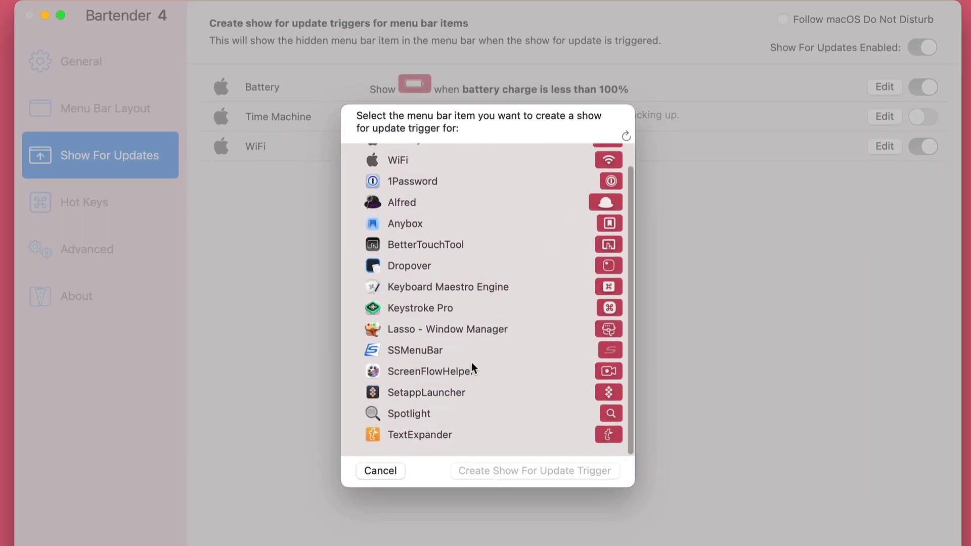
left_click(408, 311)
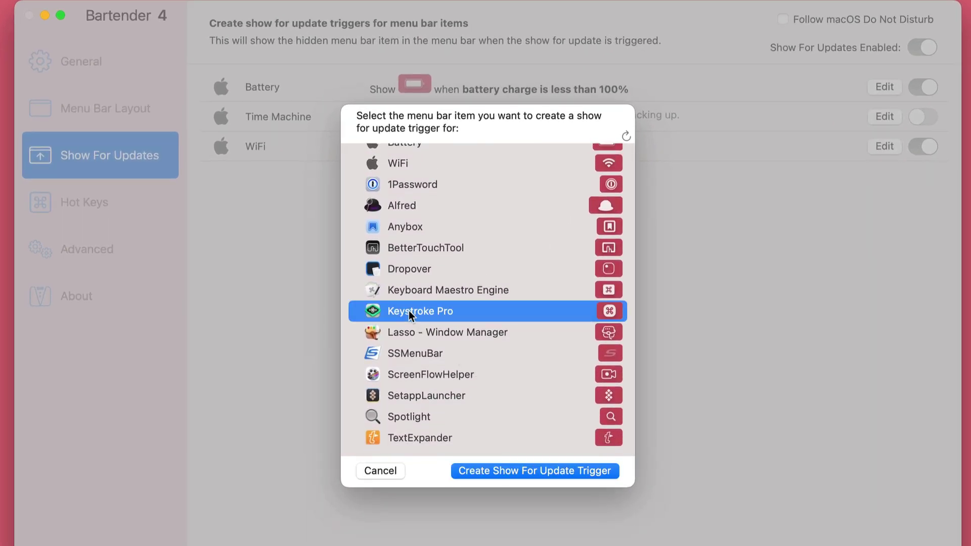
left_click(493, 473)
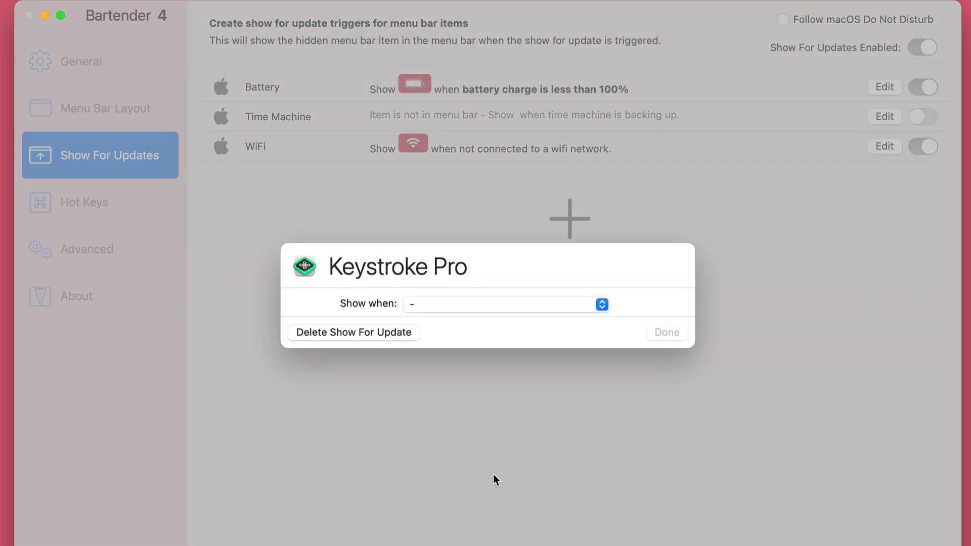
left_click(604, 308)
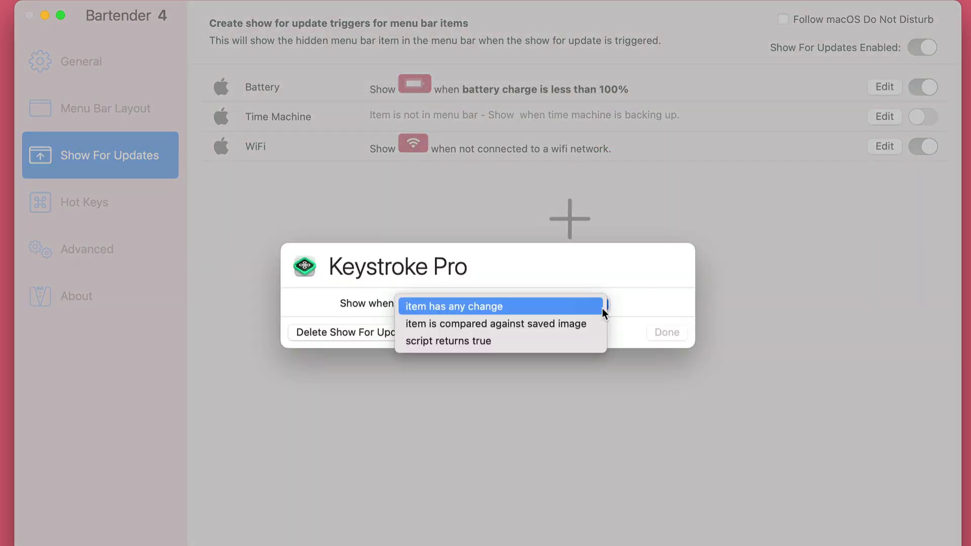
left_click(549, 324)
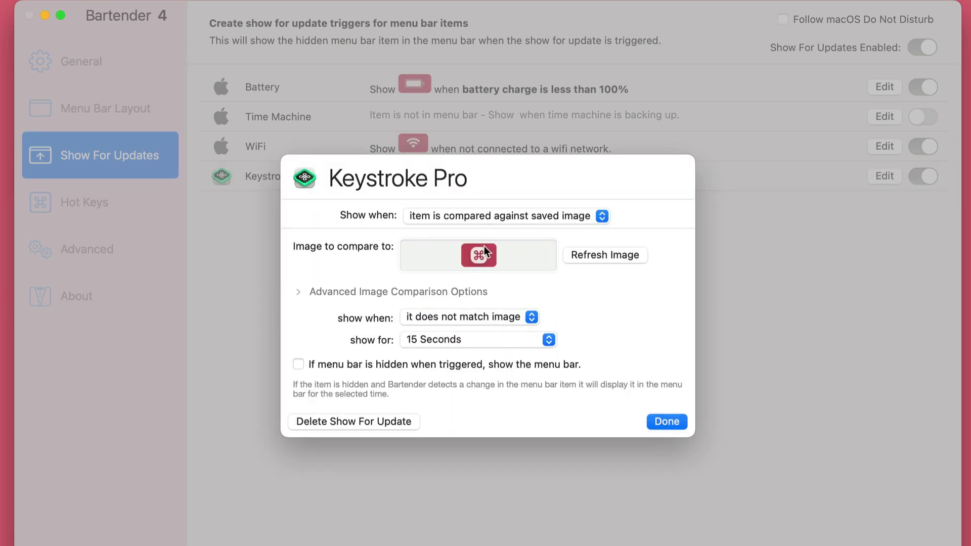
Review the trigger's image matching and duration choices, keeping "it does not match image" and 15 Seconds.
left_click(531, 318)
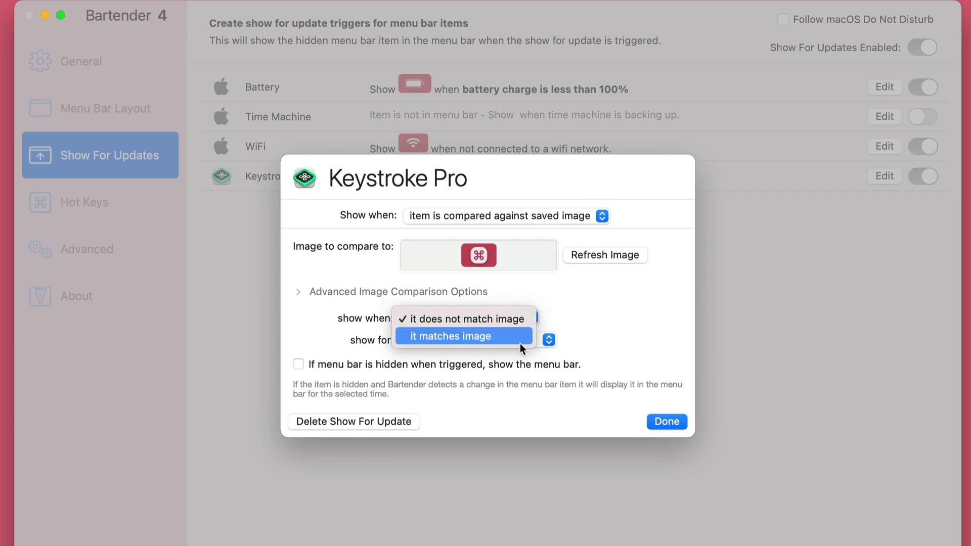
left_click(526, 320)
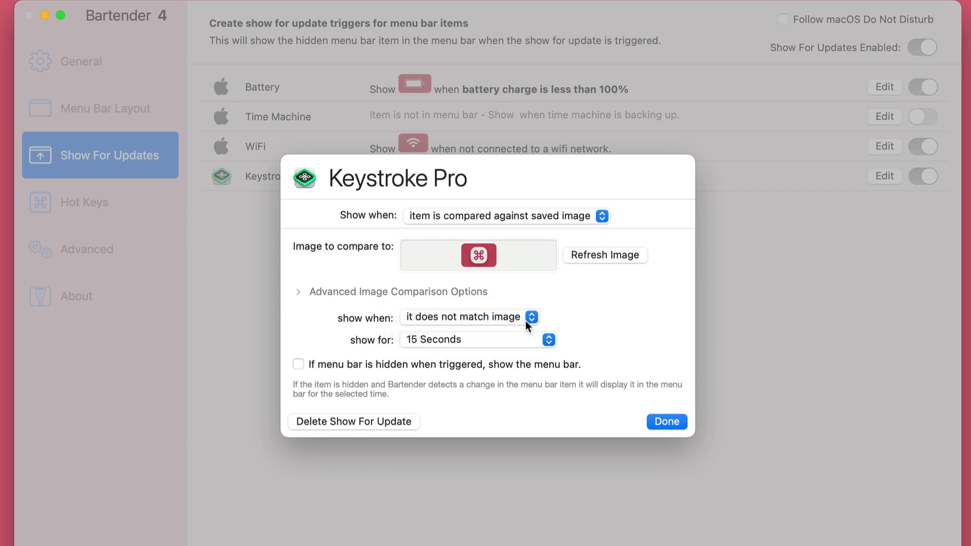
left_click(549, 341)
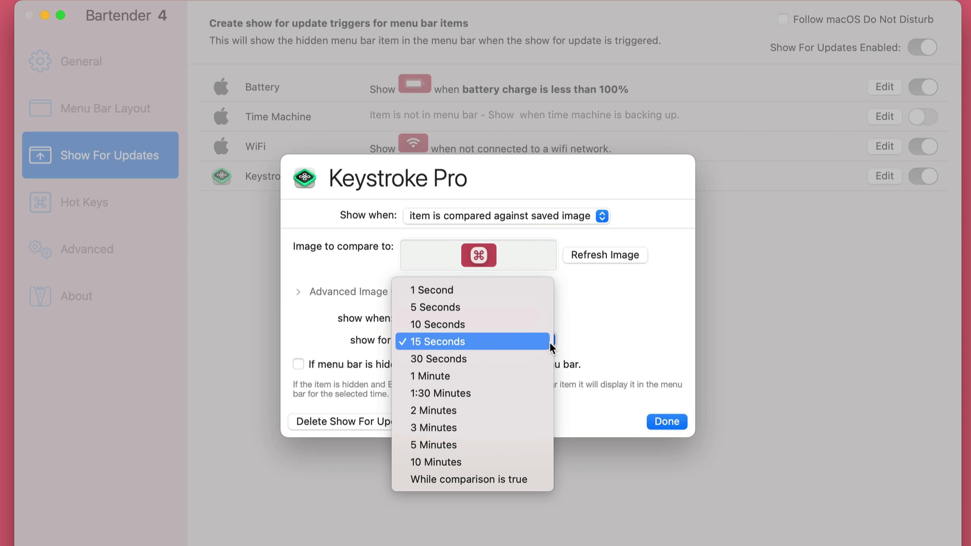
left_click(551, 342)
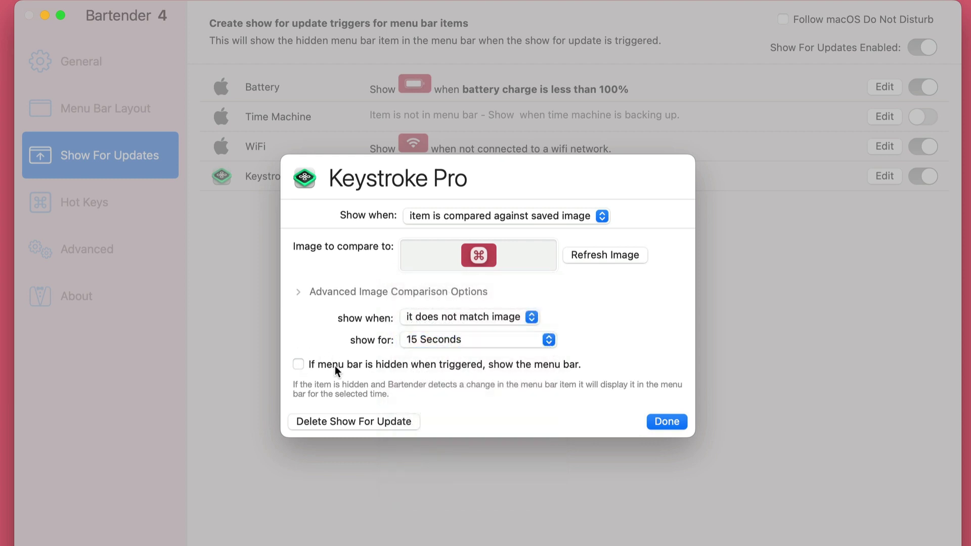
Try the "item has any change" condition, set the Keystroke Pro trigger to "script returns true", and open its run interval choices.
left_click(602, 216)
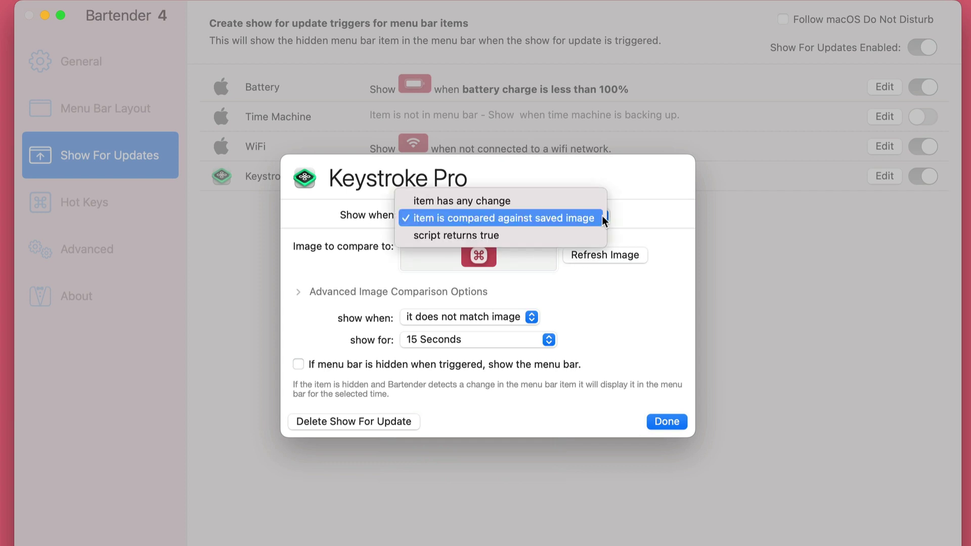
left_click(585, 199)
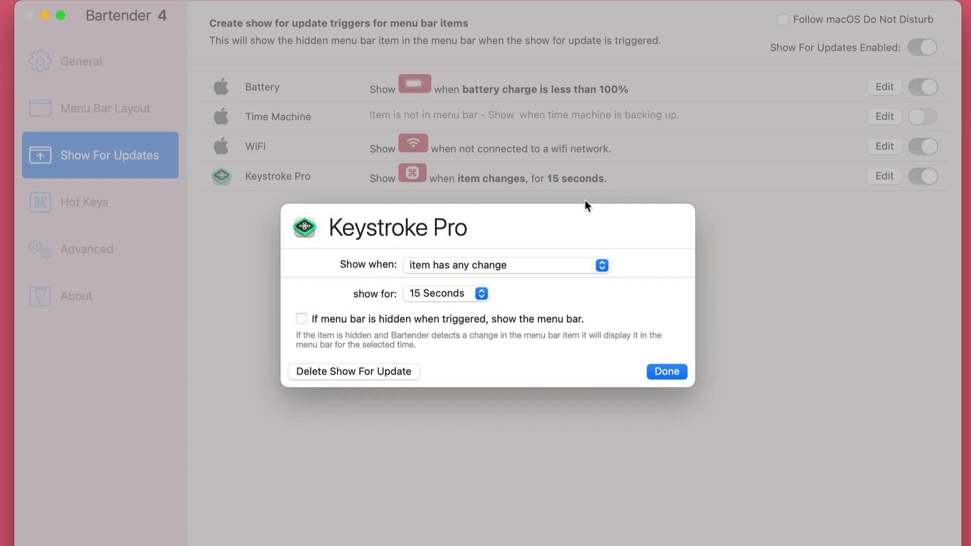
left_click(602, 266)
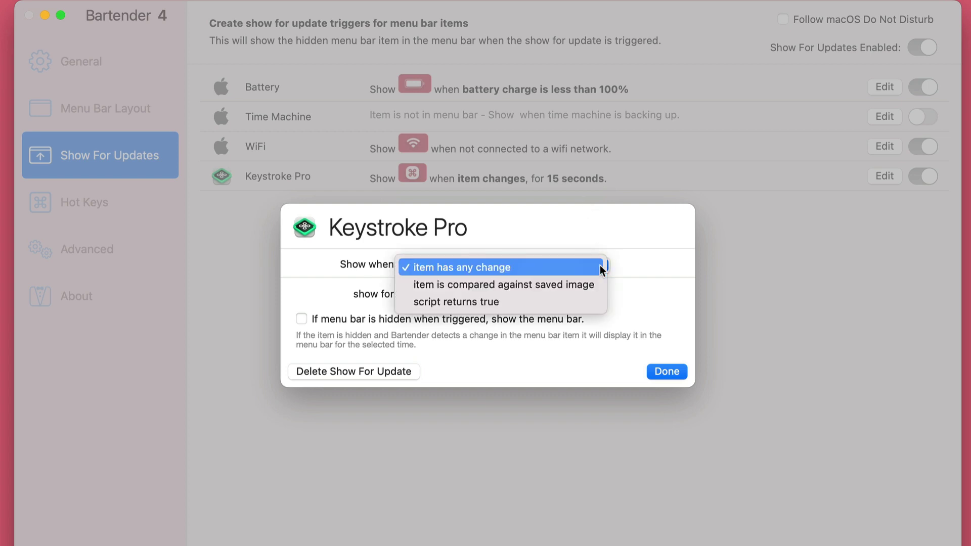
left_click(541, 299)
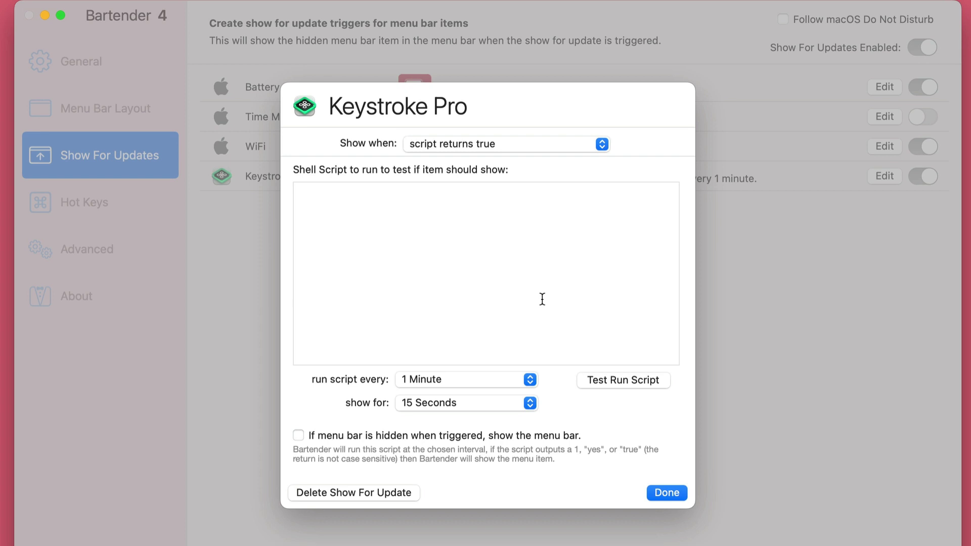
left_click(529, 380)
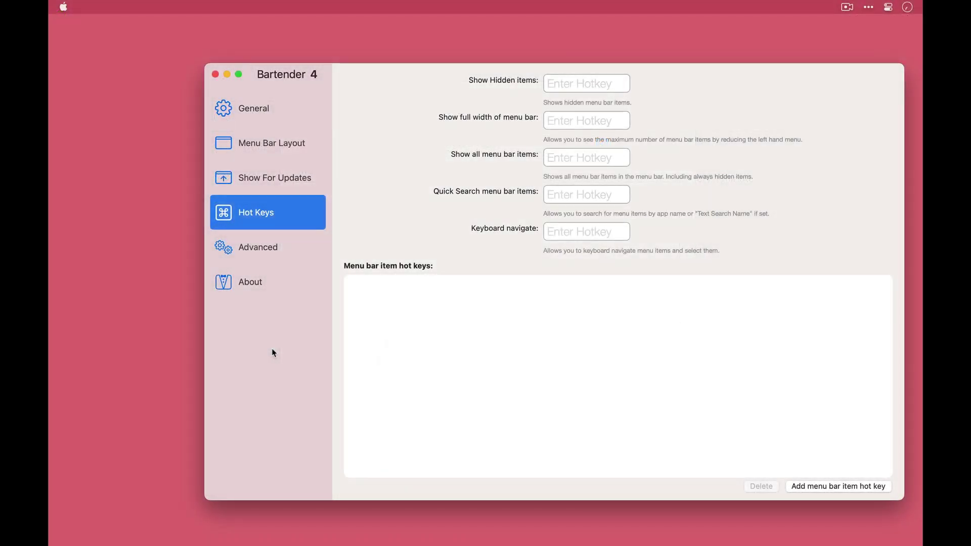
Assign ^B as the hot key for Show Hidden items and use it to reveal the hidden menu bar items.
left_click(592, 89)
key("ctrl+b")
key("ctrl+b")
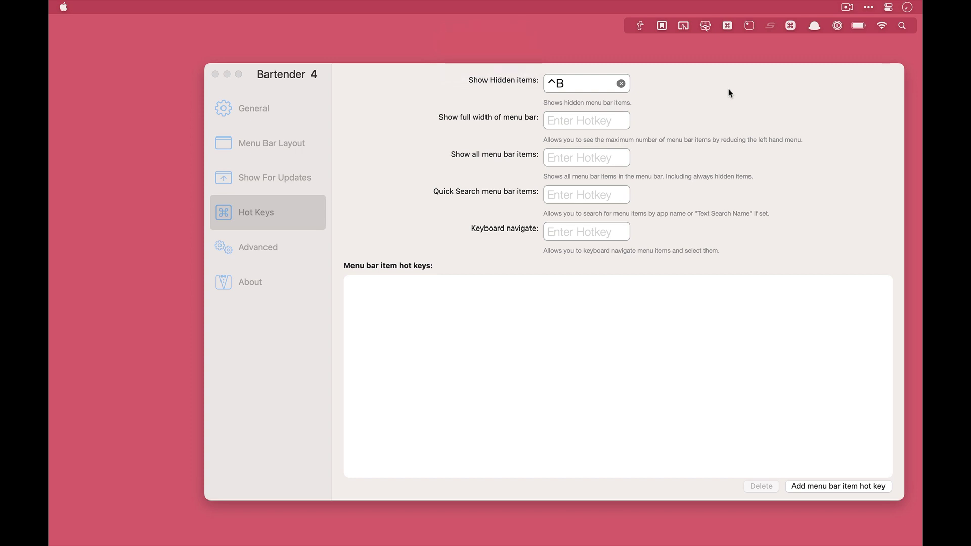
Assign ^A as the hot key for Show all menu bar items and use it to show and hide every item.
key("Escape")
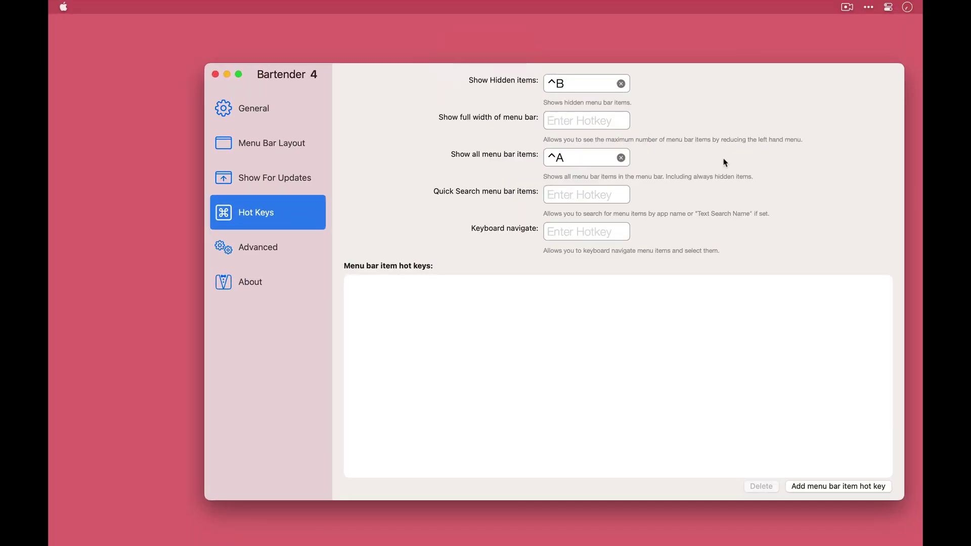
key("ctrl+a")
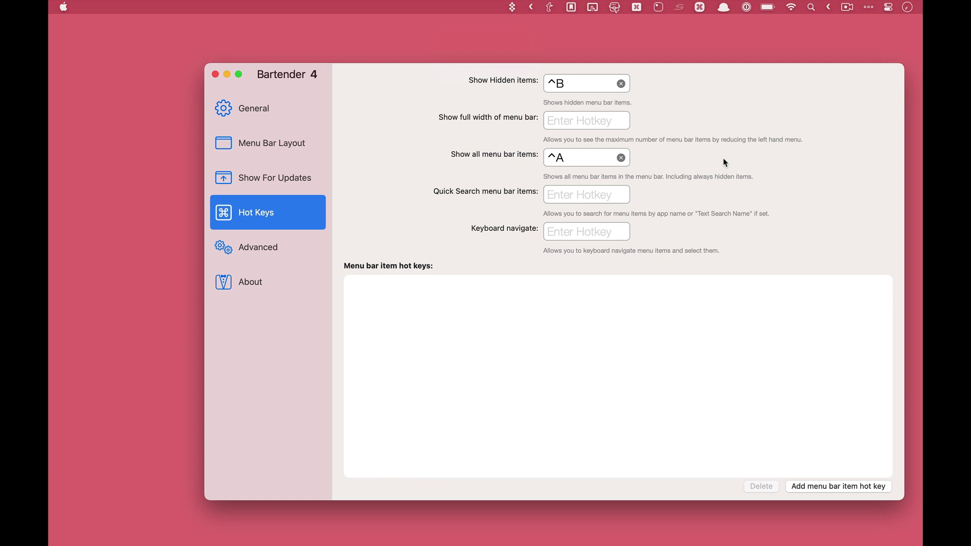
key("ctrl+a")
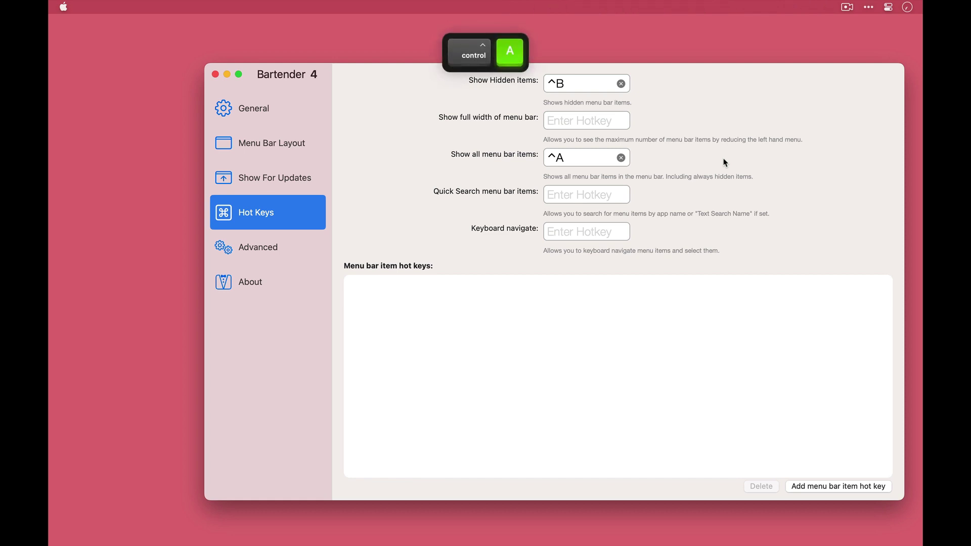
Assign ^S as the hot key for Quick Search menu bar items and use it to find "any" and activate Anybox.
left_click(588, 201)
key("ctrl+s")
key("ctrl+s")
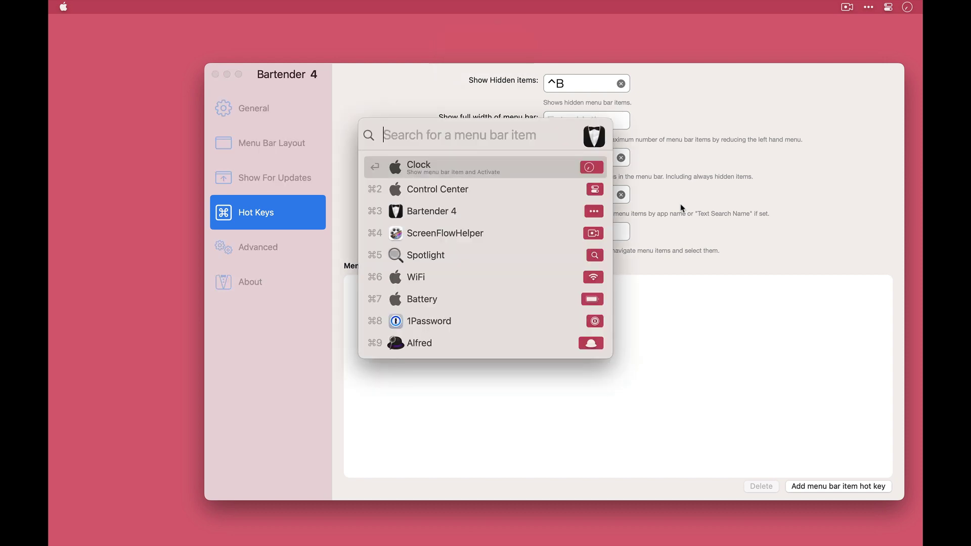
type("any")
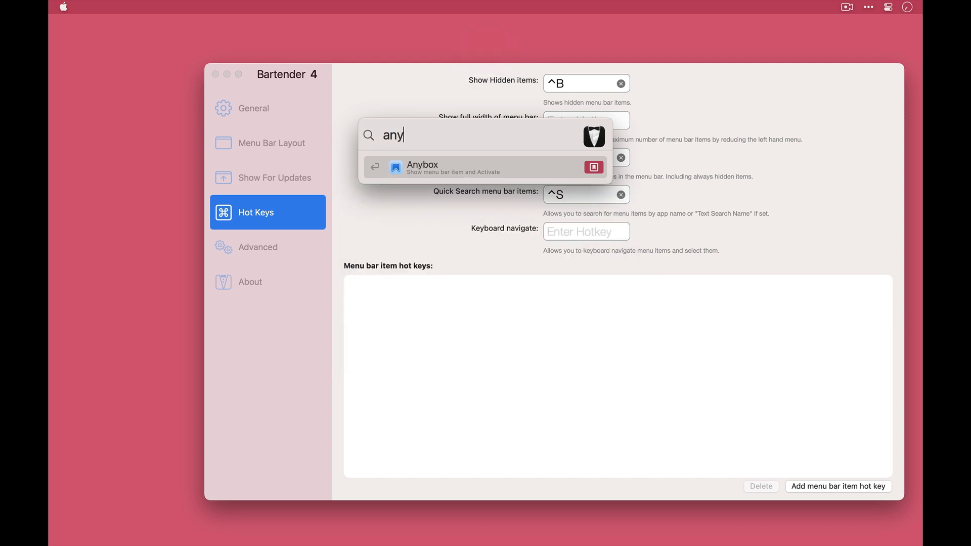
key("Return")
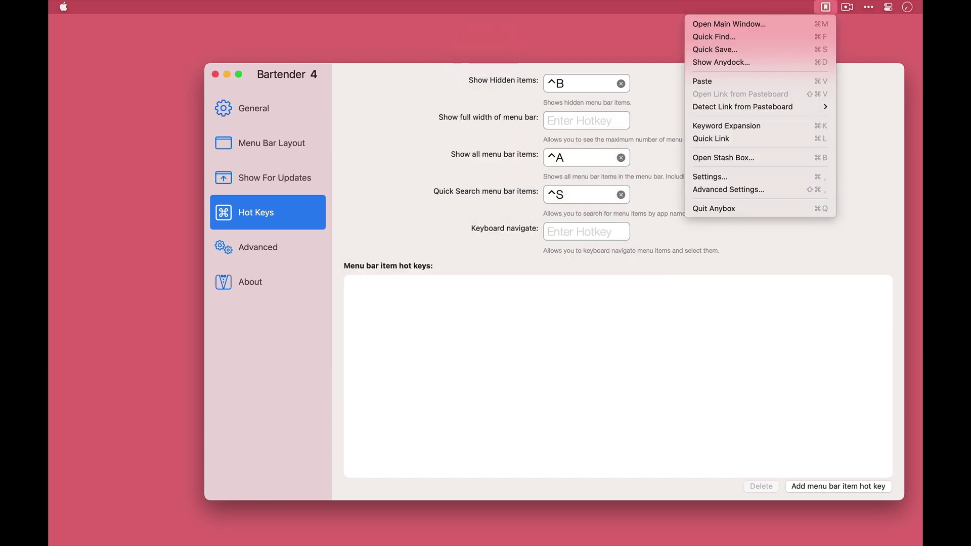
key("Escape")
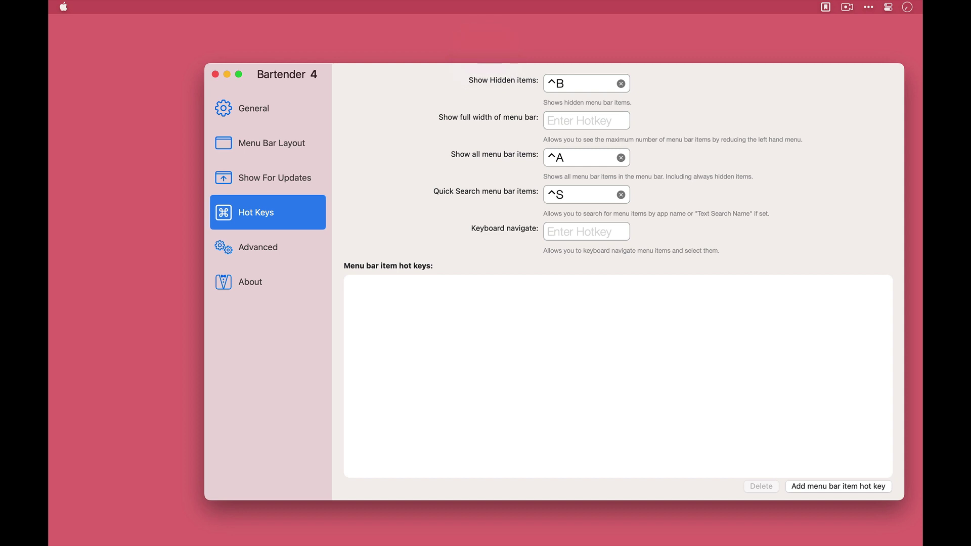
Assign ^K as the hot key for Keyboard navigate and use it to move the selection across all the menu bar items.
left_click(581, 232)
key("ctrl+k")
key("ctrl+a")
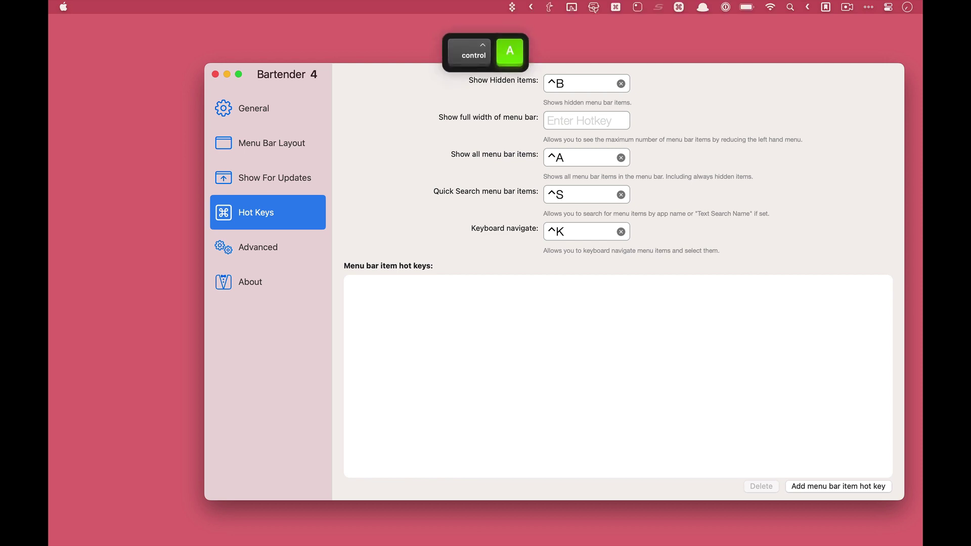
key("ctrl+k")
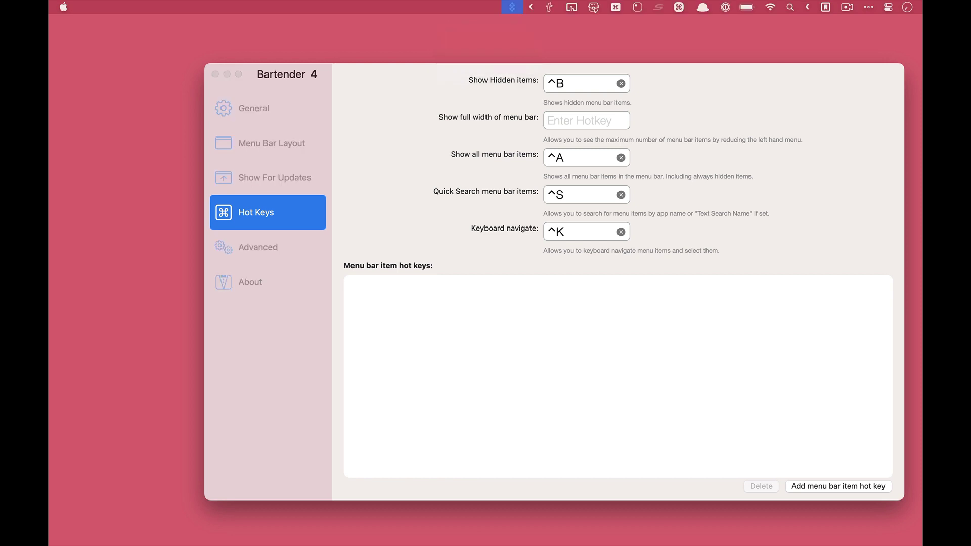
key("Right")
key("Right")
key("Right")
key("Right")
key("Right")
key("Right")
key("Right")
key("Right")
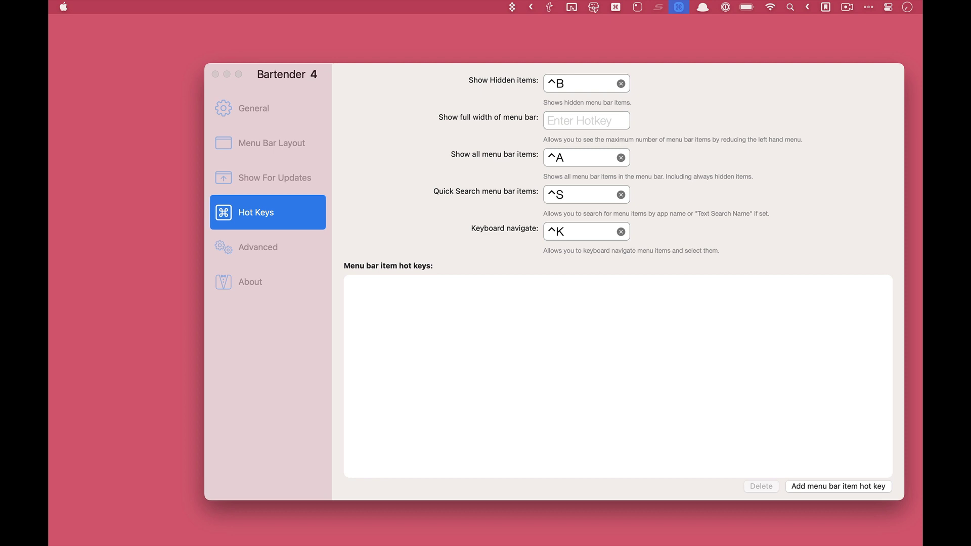
key("Escape")
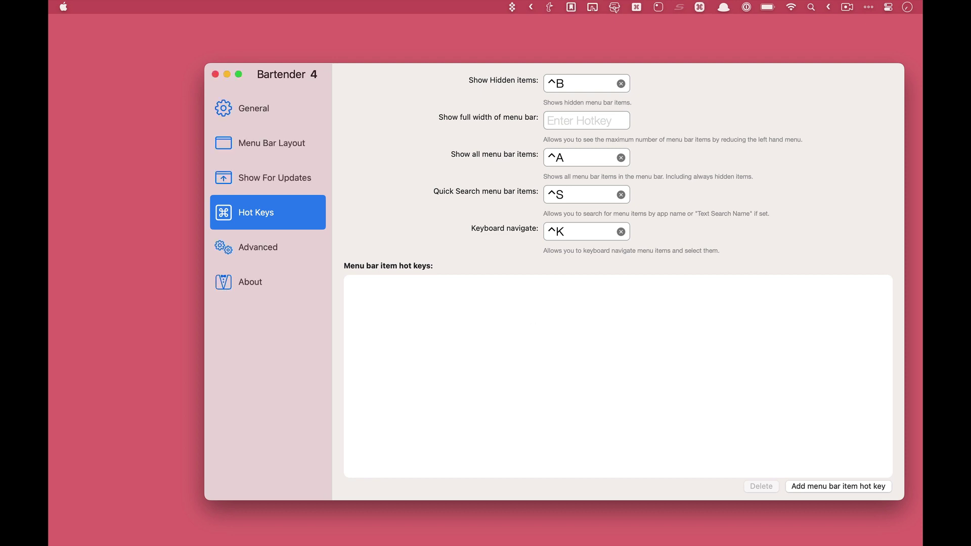
Add a menu bar item hot key for Lasso - Window Manager and assign ^L to it.
left_click(837, 486)
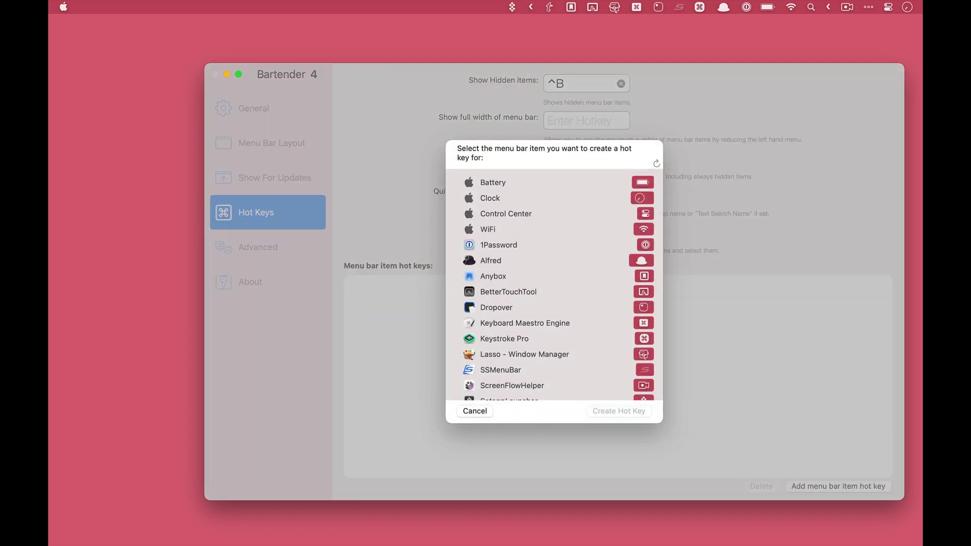
left_click(525, 354)
key("Return")
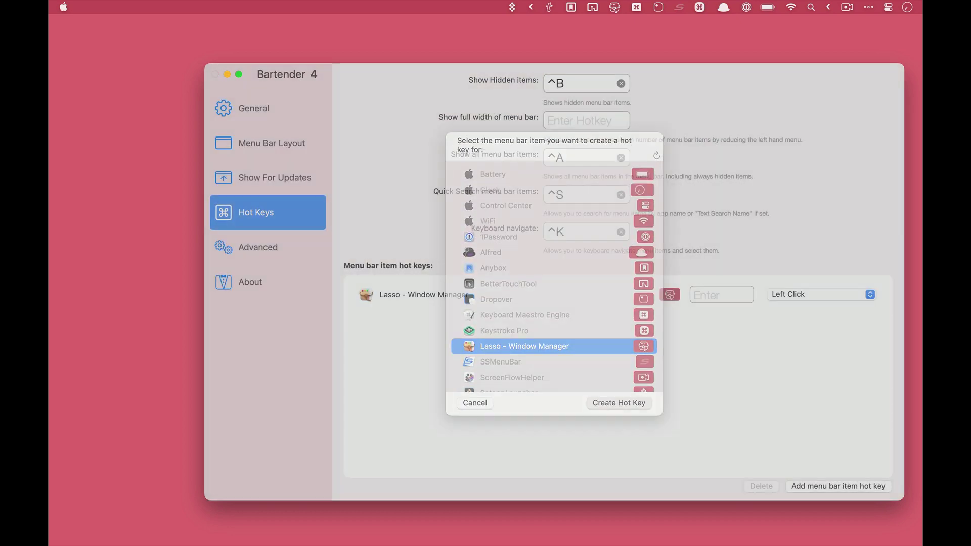
left_click(720, 295)
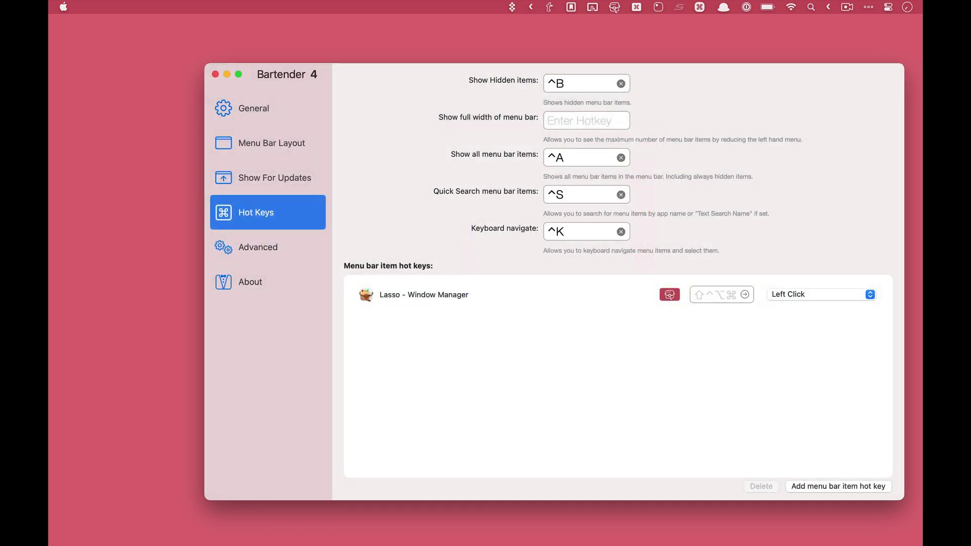
key("ctrl+l")
Review the Lasso hot key's click action choices, keeping Left Click, and use ^L to open Lasso's menu.
left_click(870, 295)
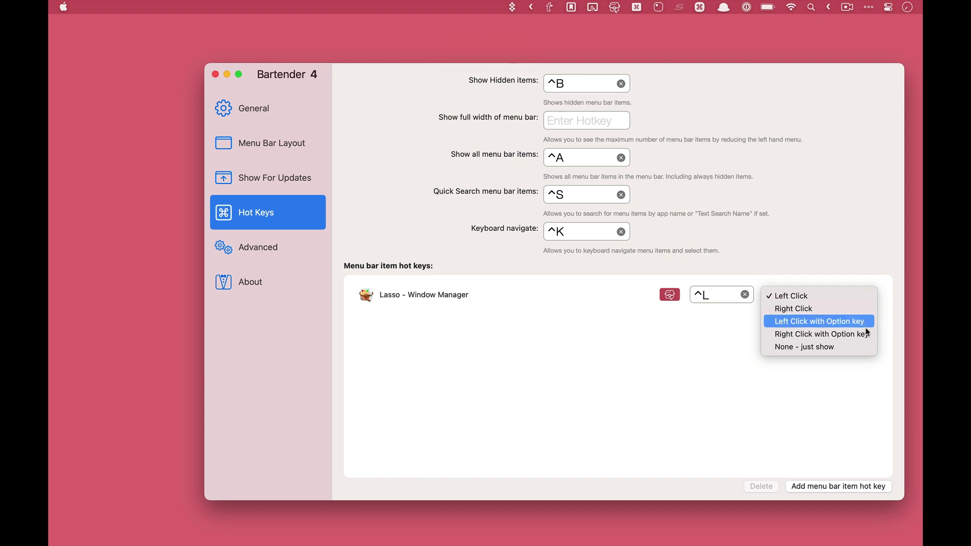
left_click(814, 399)
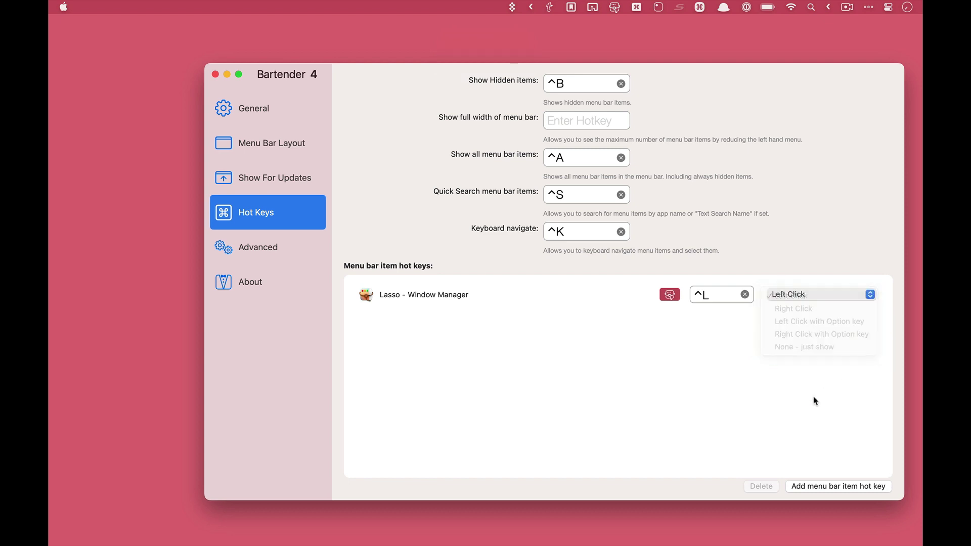
key("ctrl")
key("ctrl+l")
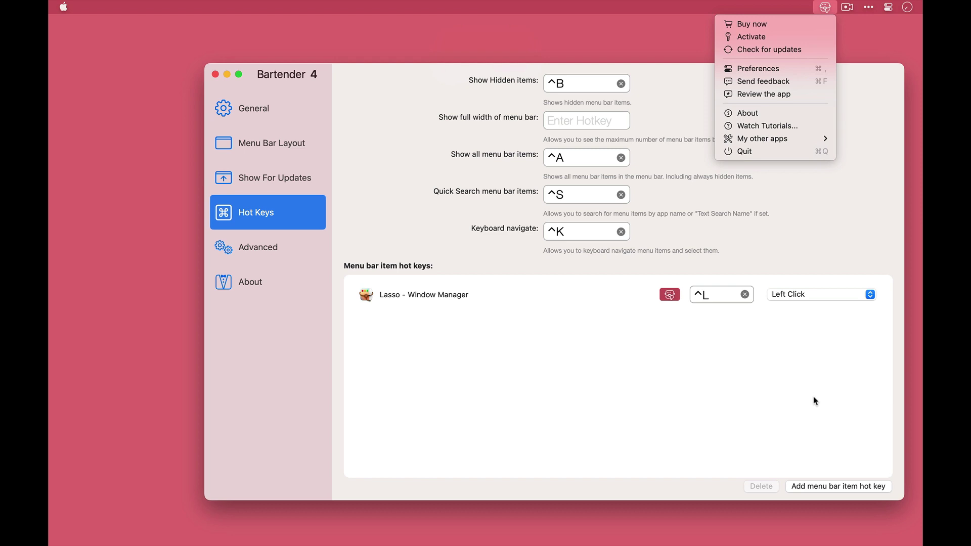
In the General settings, enable Launch Bartender at login and test showing hidden items on mouse-over, keeping the 0.2 Seconds delay.
key("super+comma")
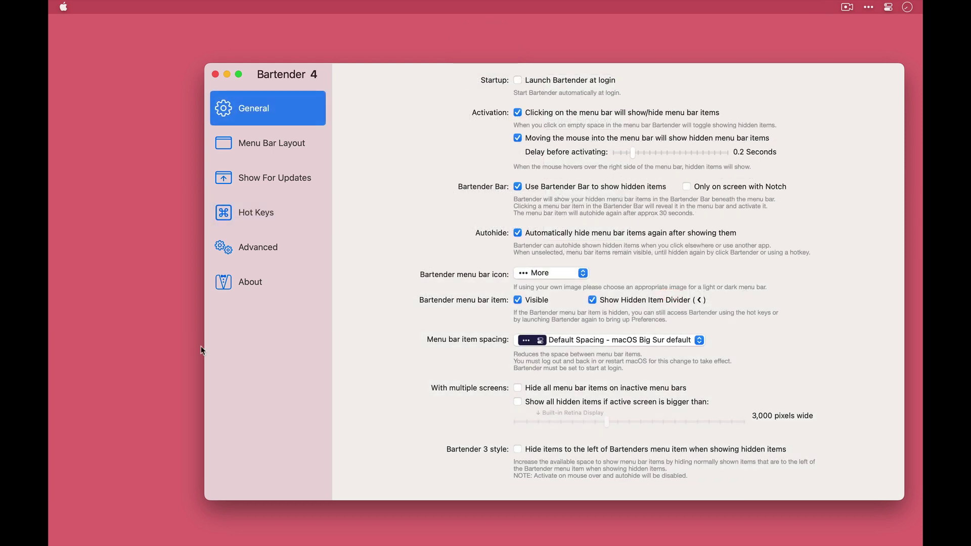
left_click(518, 80)
left_click(518, 138)
left_click(518, 138)
mouse_move(695, 12)
left_click(505, 161)
mouse_move(633, 153)
left_mouse_down()
mouse_move(702, 161)
mouse_move(633, 153)
left_mouse_up()
Try Dot as the Bartender menu bar icon and settle on the Bartender icon.
left_click(582, 273)
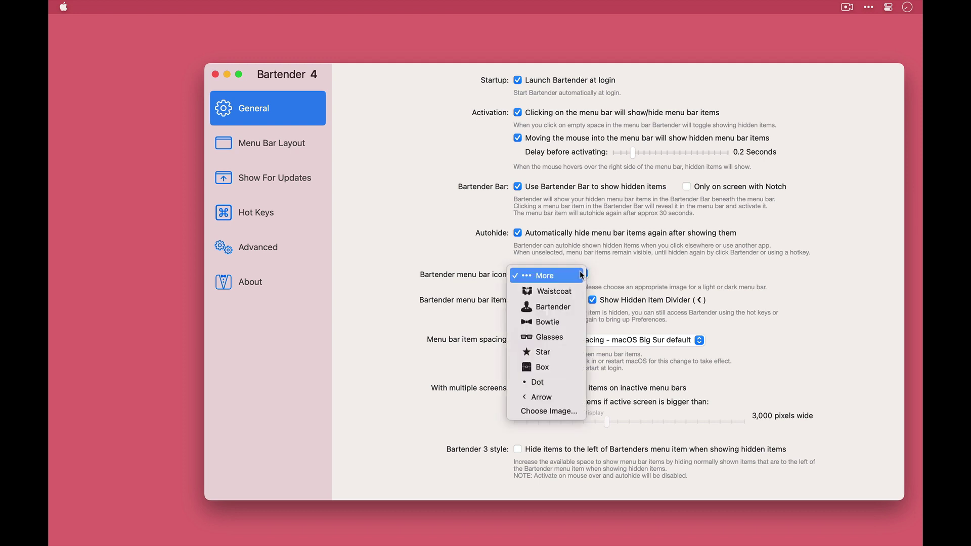
left_click(535, 382)
left_click(585, 279)
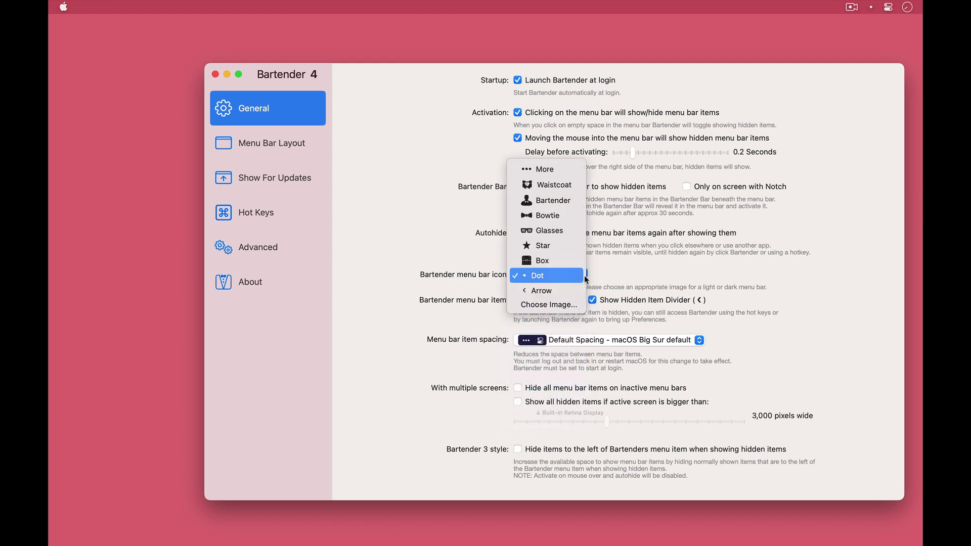
left_click(556, 202)
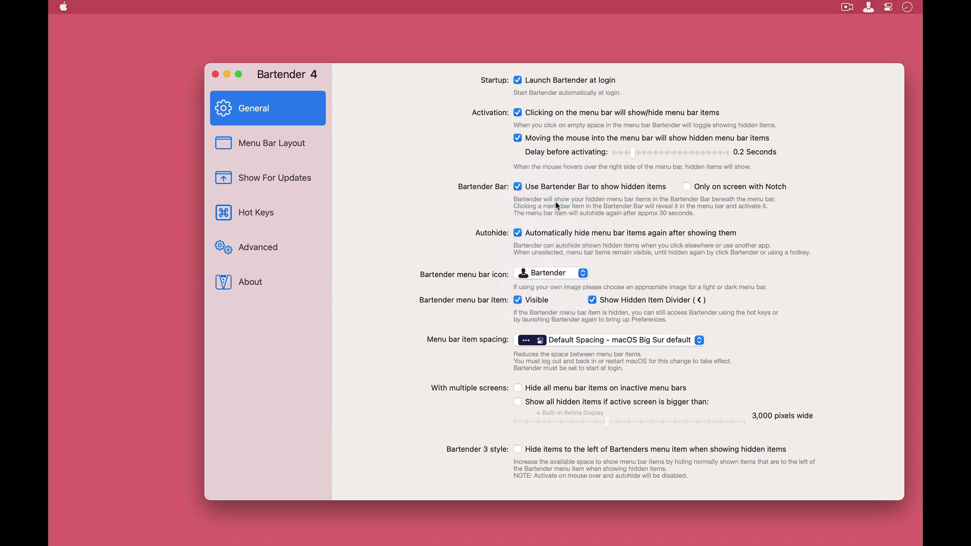